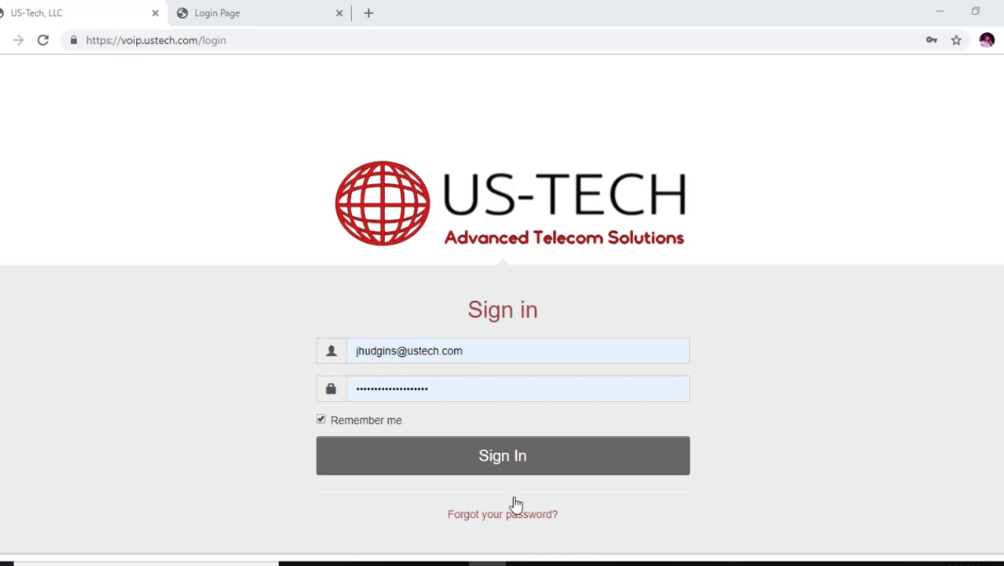
Sign in to the VoIP portal with the saved credentials and open the US-Tech, LLC customer account
{"action": "left_click", "coordinate": [492, 463]}
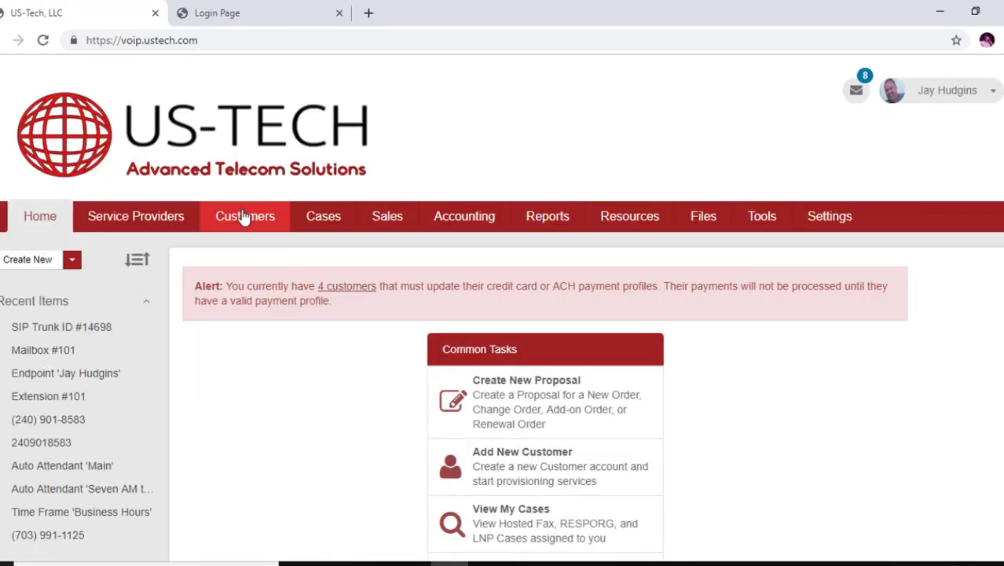
{"action": "left_click", "coordinate": [245, 217]}
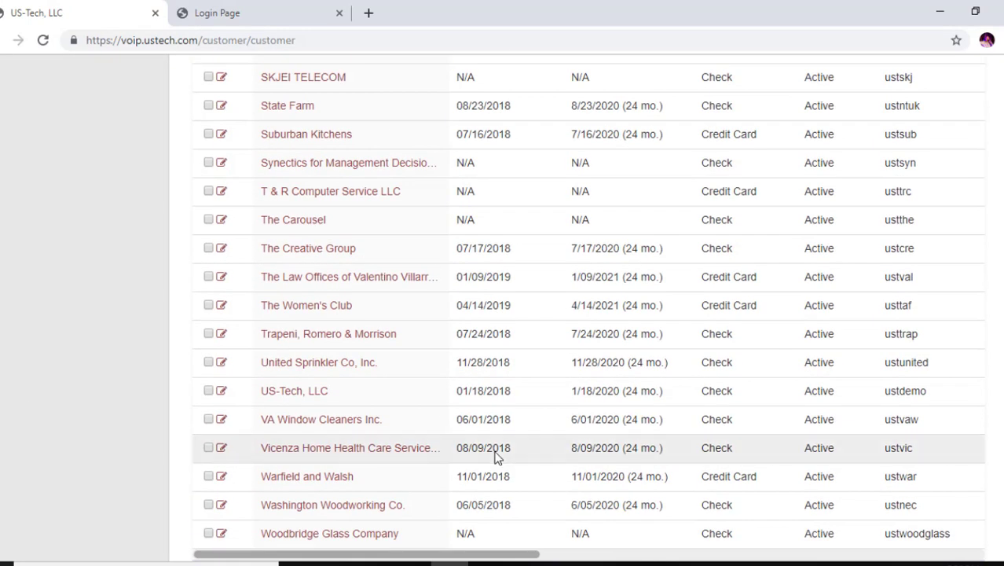
{"action": "left_click", "coordinate": [291, 397]}
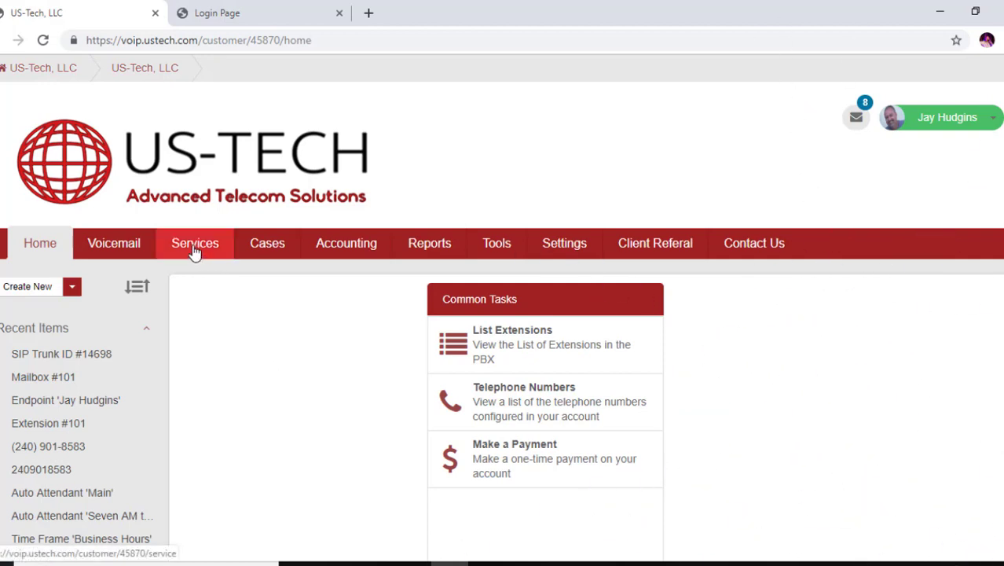
Start a new SIP trunk in the customer's services and enter the description "401 Sip"
{"action": "left_click", "coordinate": [194, 250]}
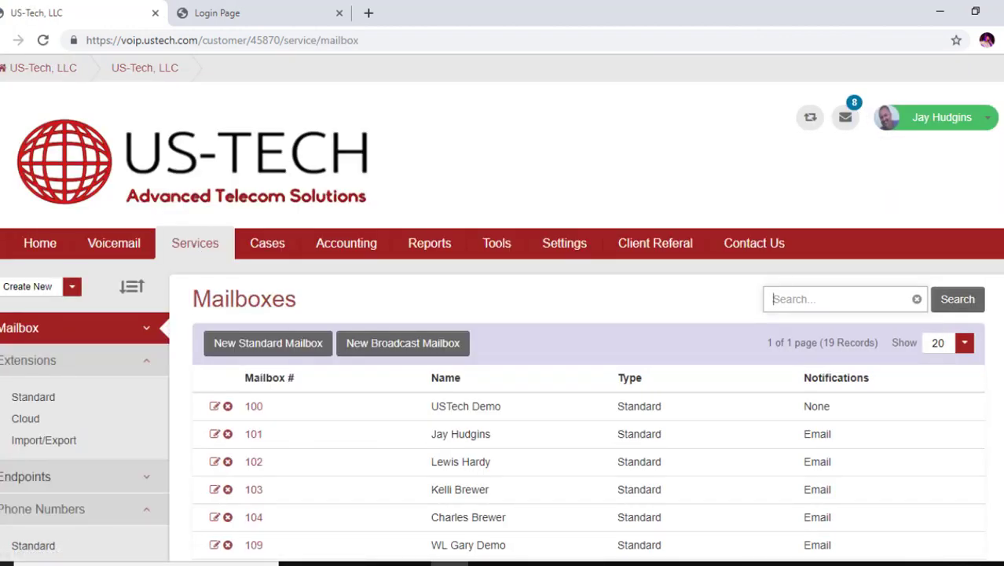
{"action": "scroll", "coordinate": [462, 319], "scroll_direction": "down", "scroll_amount": 6}
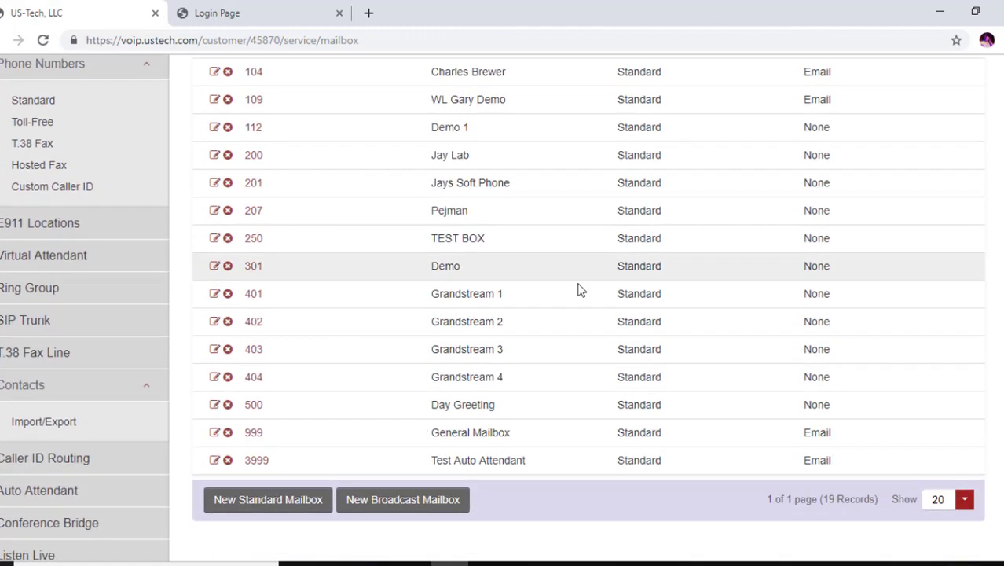
{"action": "left_click", "coordinate": [20, 326]}
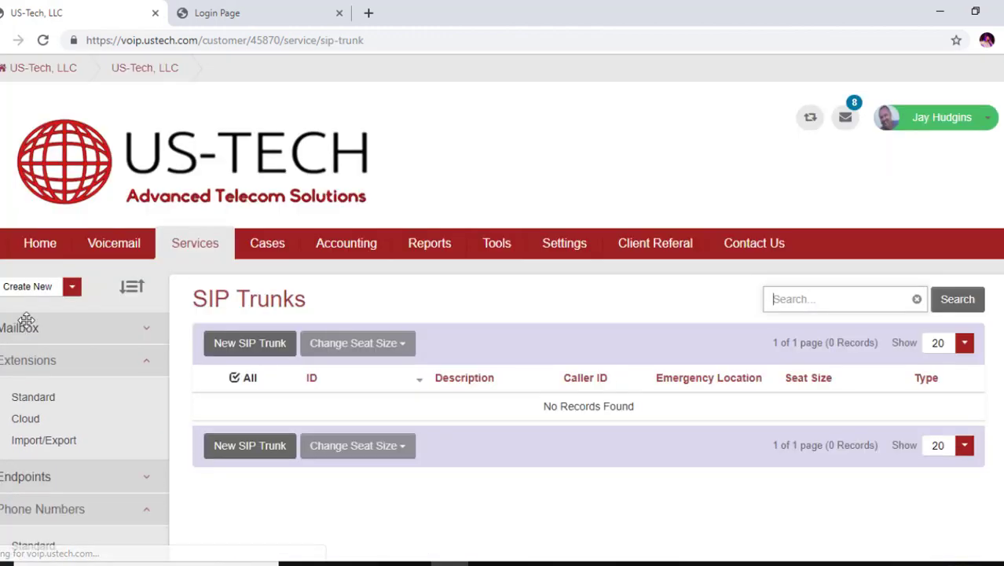
{"action": "left_click", "coordinate": [245, 351]}
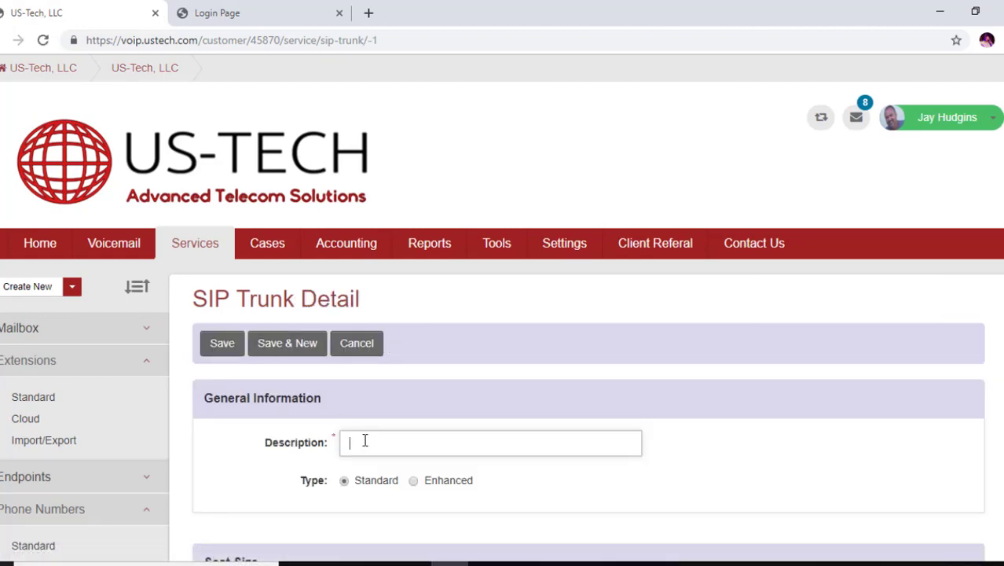
{"action": "type", "text": "401 Si"}
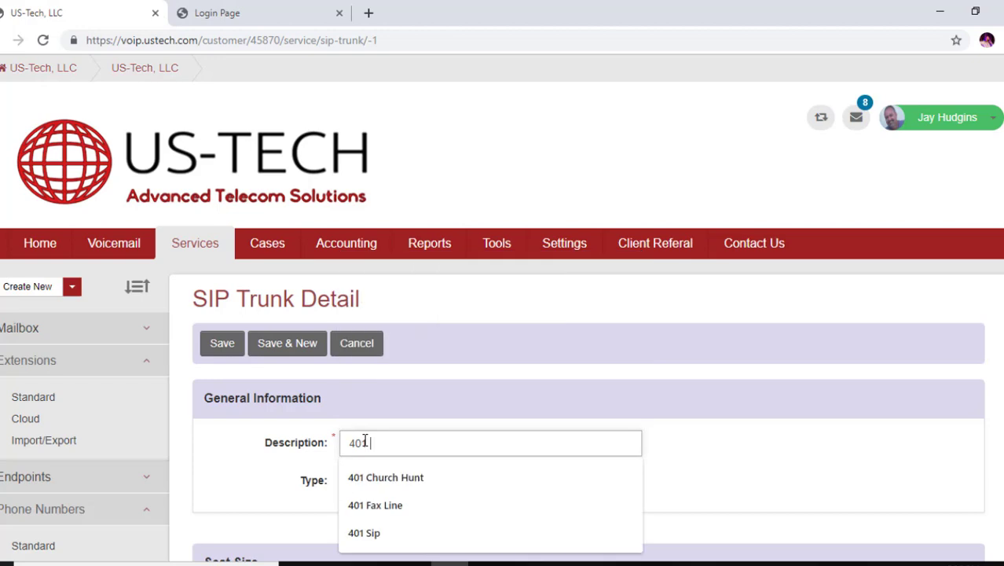
{"action": "type", "text": "p"}
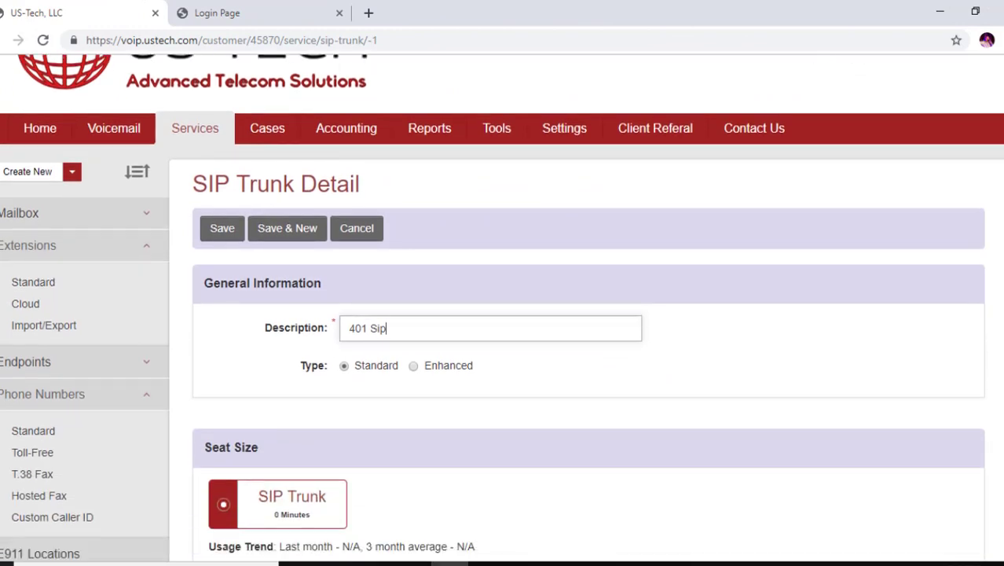
Review the trunk's SIP configuration and set the outbound caller ID to the second-to-last available phone number
{"action": "scroll", "coordinate": [503, 315], "scroll_direction": "down", "scroll_amount": 7}
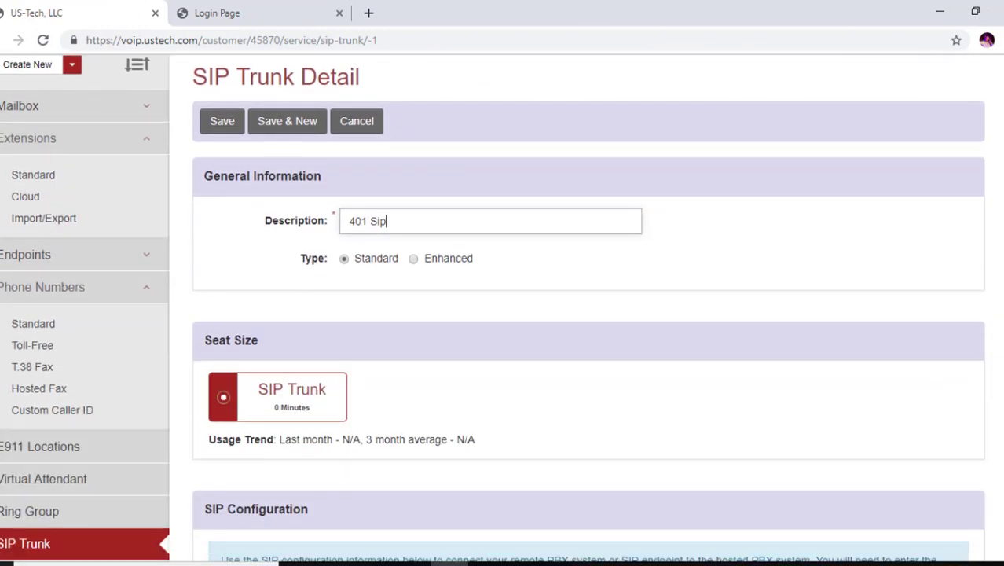
{"action": "scroll", "coordinate": [476, 196], "scroll_direction": "down", "scroll_amount": 2}
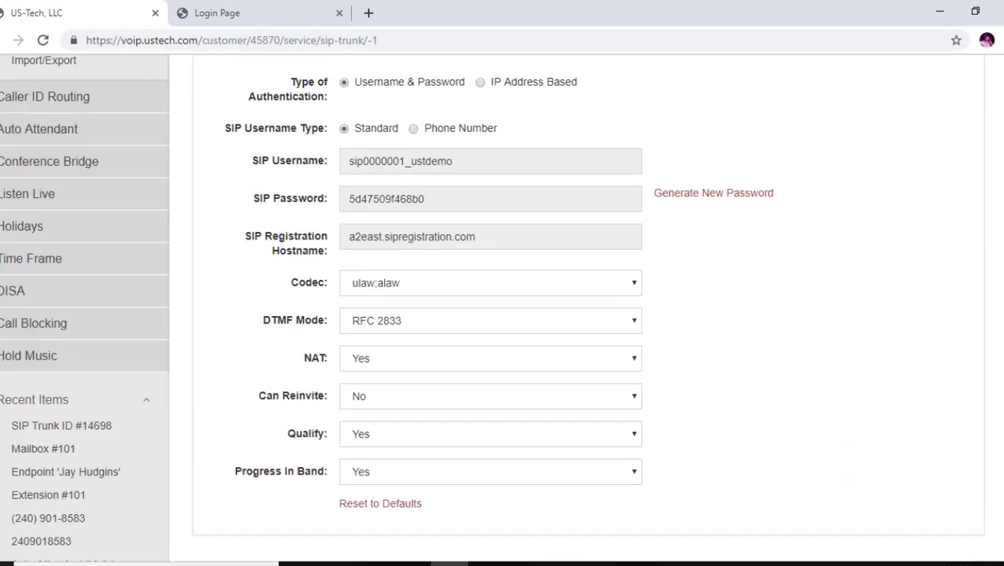
{"action": "scroll", "coordinate": [476, 197], "scroll_direction": "up", "scroll_amount": 2}
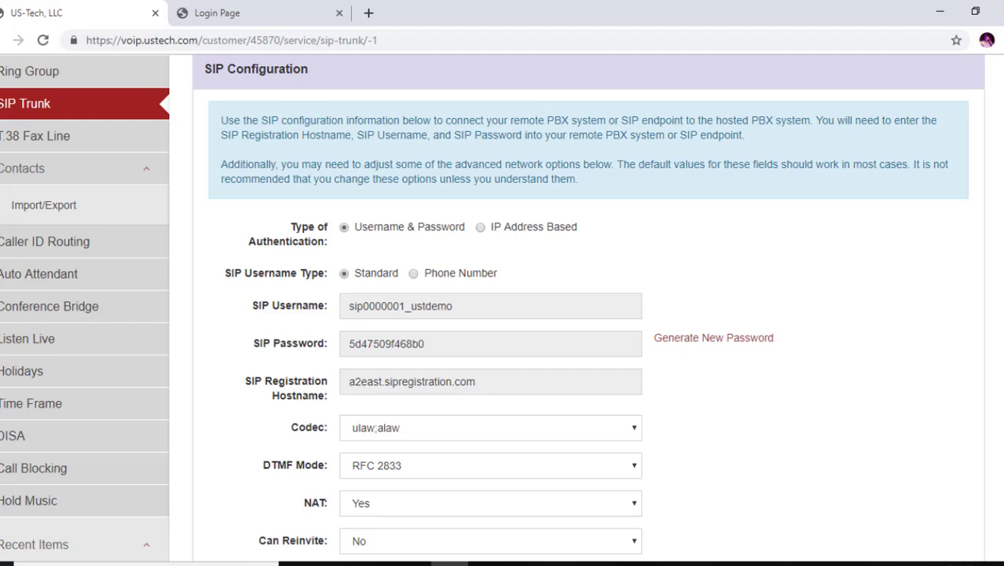
{"action": "scroll", "coordinate": [587, 314], "scroll_direction": "down", "scroll_amount": 10}
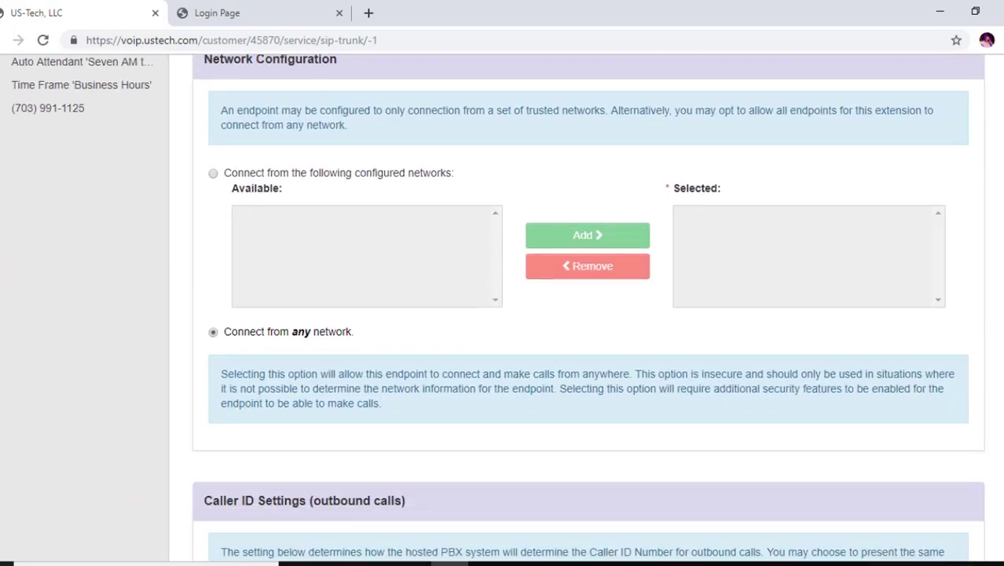
{"action": "scroll", "coordinate": [819, 382], "scroll_direction": "down", "scroll_amount": 3}
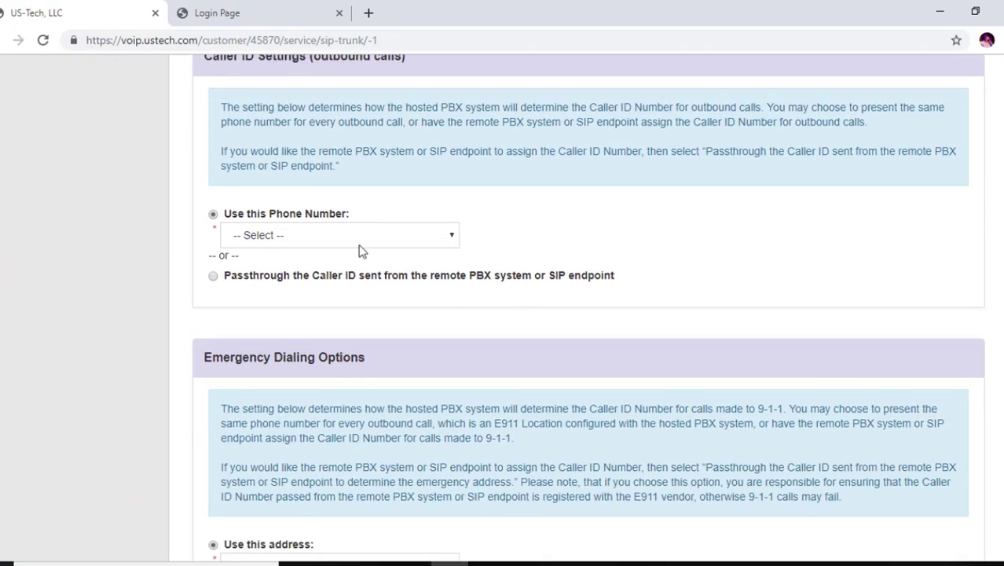
{"action": "left_click", "coordinate": [444, 236]}
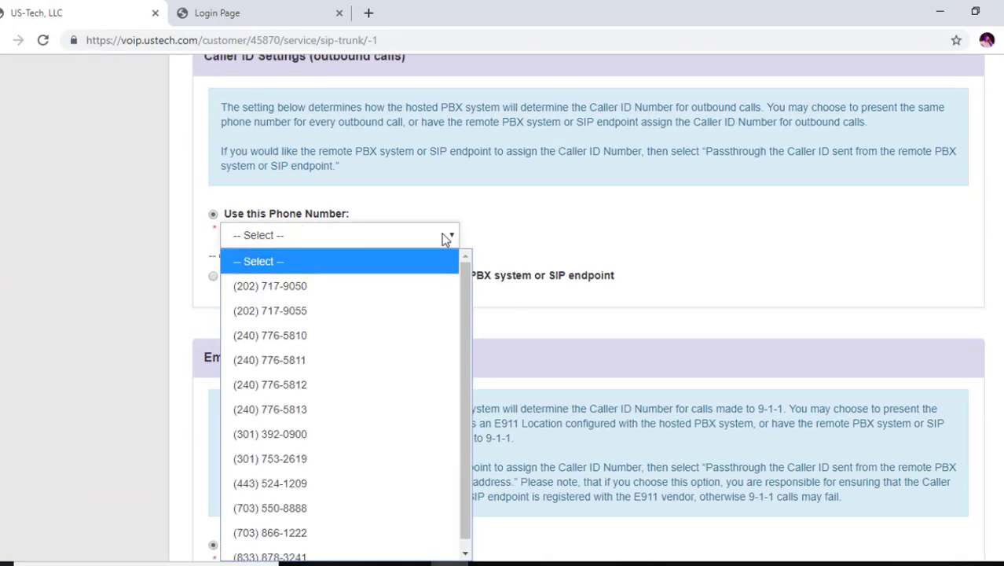
{"action": "scroll", "coordinate": [463, 317], "scroll_direction": "down", "scroll_amount": 1}
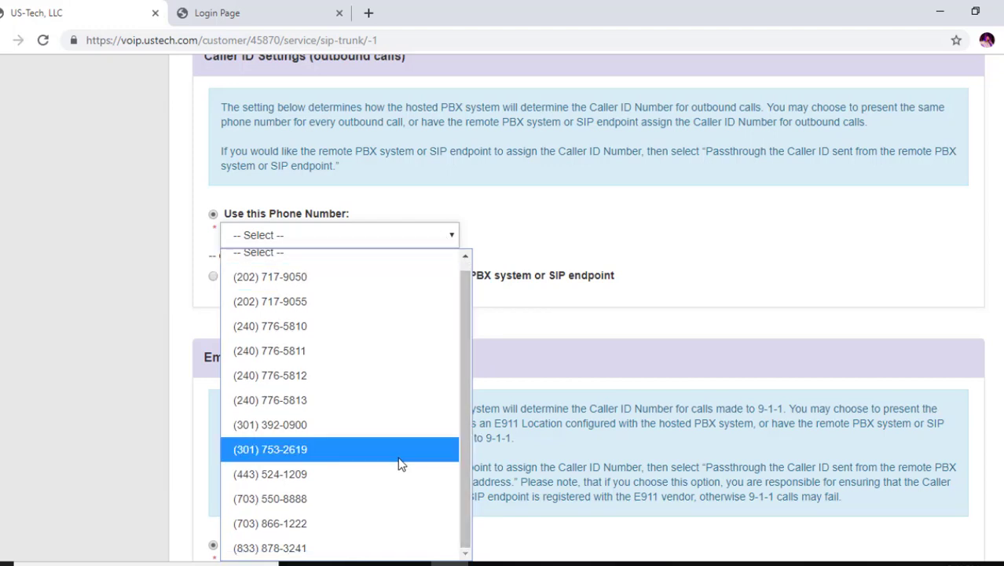
{"action": "left_click", "coordinate": [276, 524]}
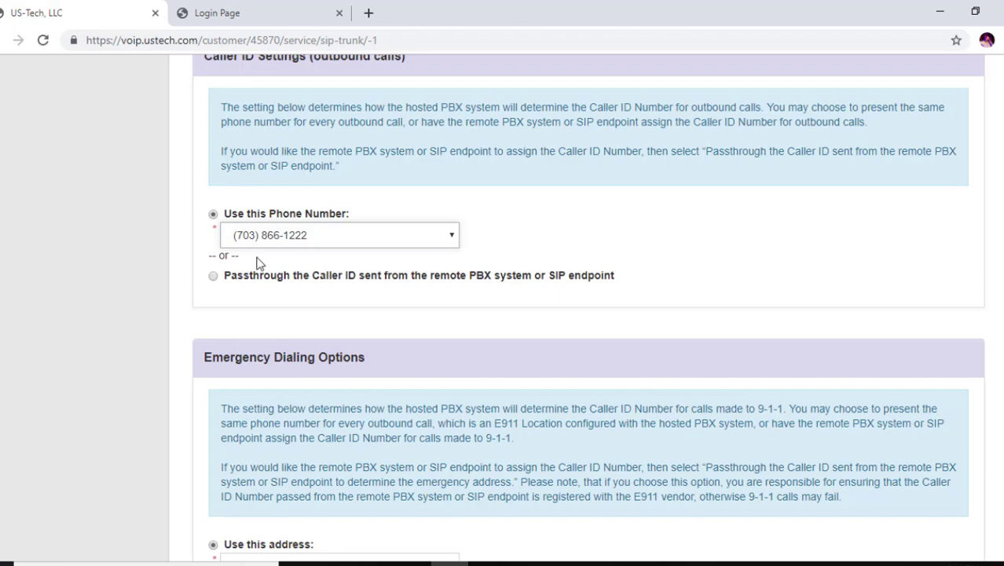
Choose the first listed E911 address for the trunk's emergency dialing and save the SIP trunk
{"action": "scroll", "coordinate": [588, 306], "scroll_direction": "down", "scroll_amount": 5}
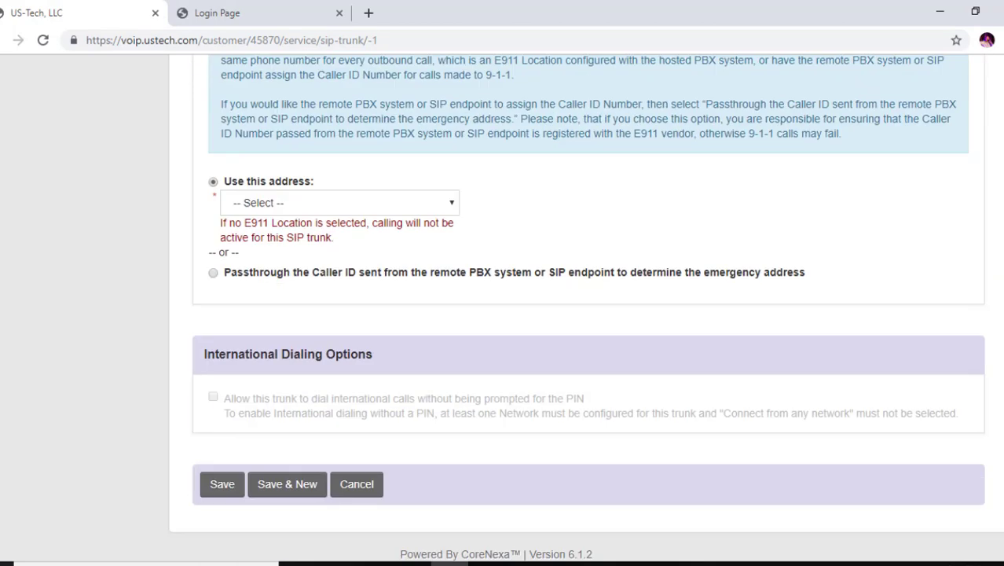
{"action": "left_click", "coordinate": [443, 209]}
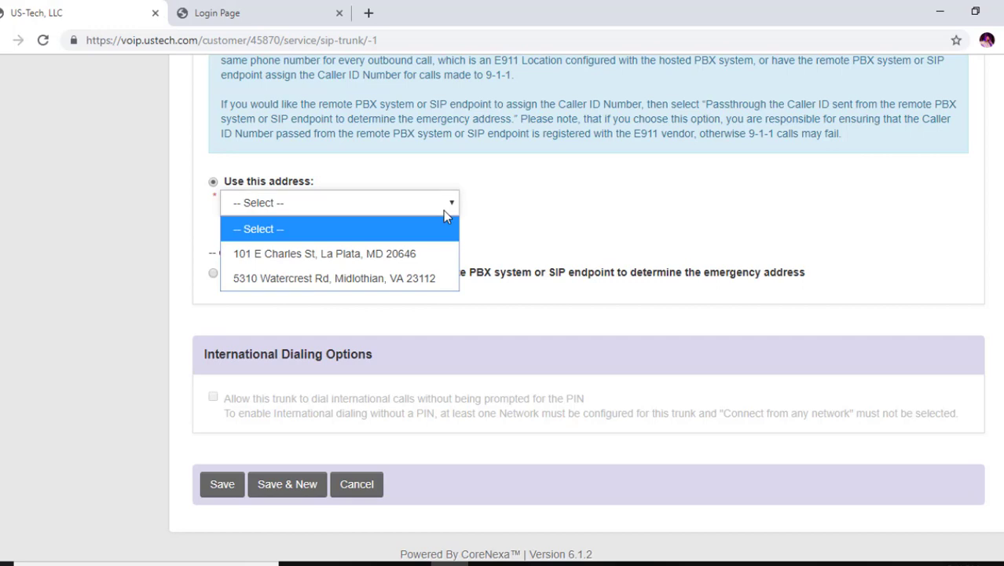
{"action": "left_click", "coordinate": [397, 254]}
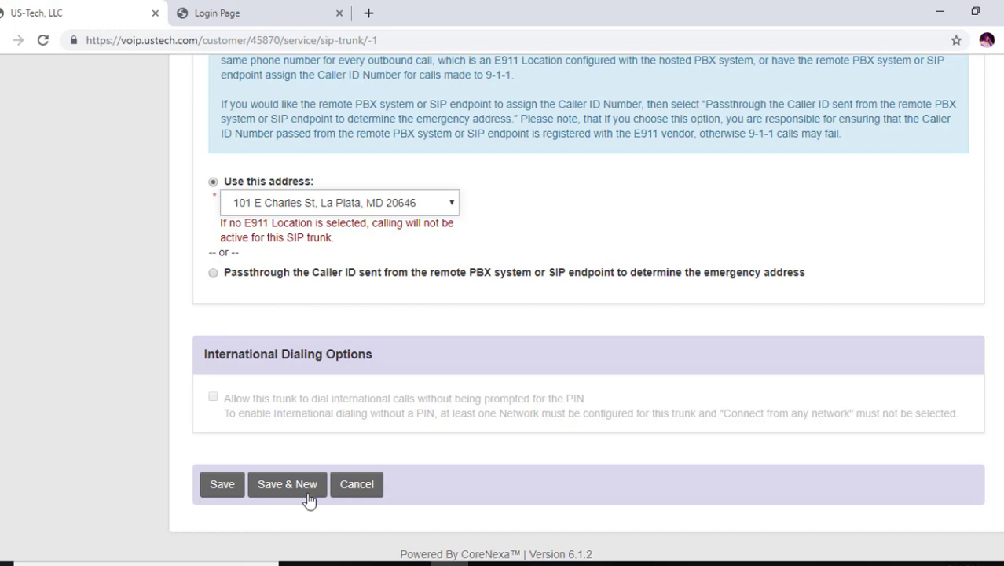
{"action": "left_click", "coordinate": [219, 486]}
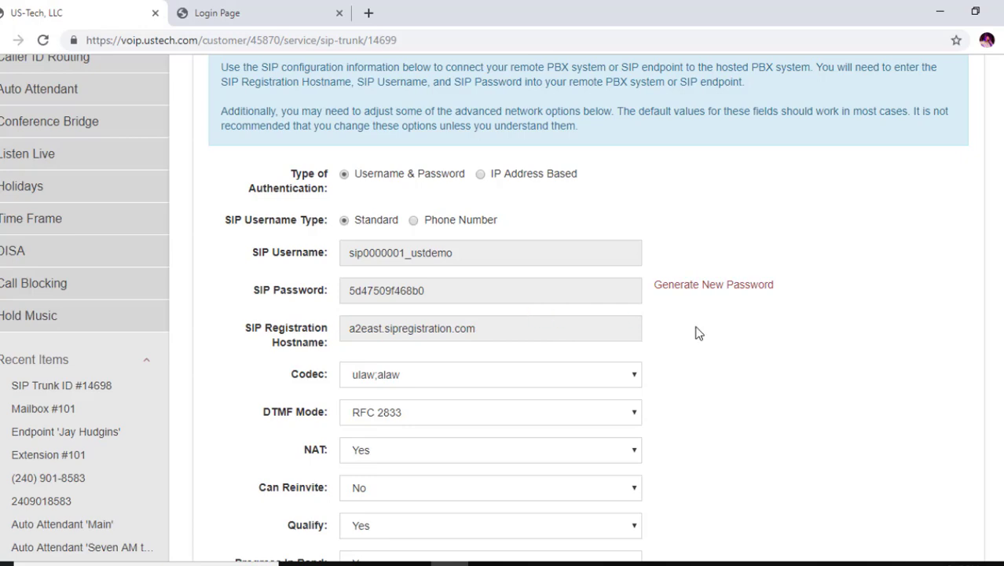
Examine the service settings and registration server in the customer's account settings
{"action": "scroll", "coordinate": [502, 314], "scroll_direction": "up", "scroll_amount": 10}
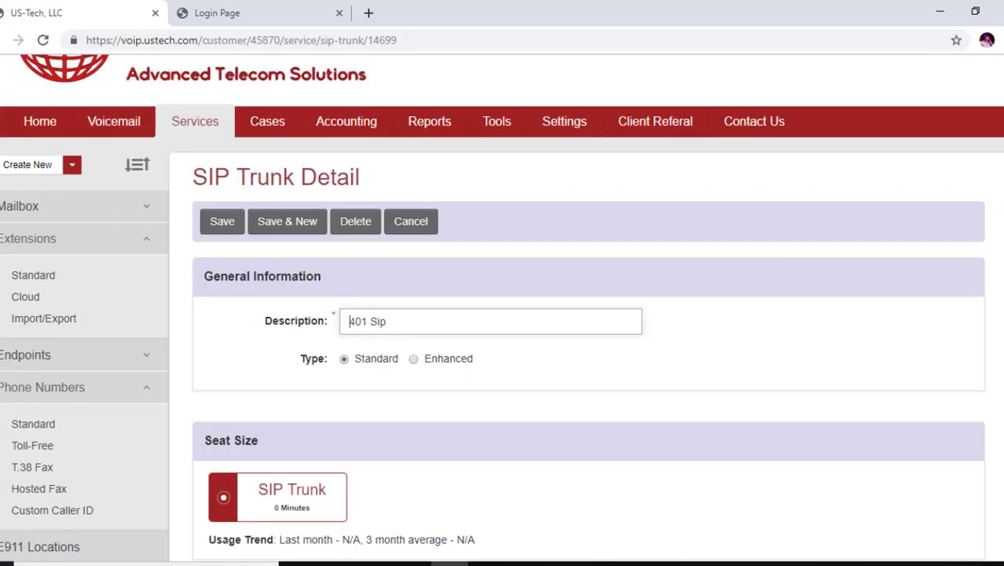
{"action": "left_click", "coordinate": [570, 126]}
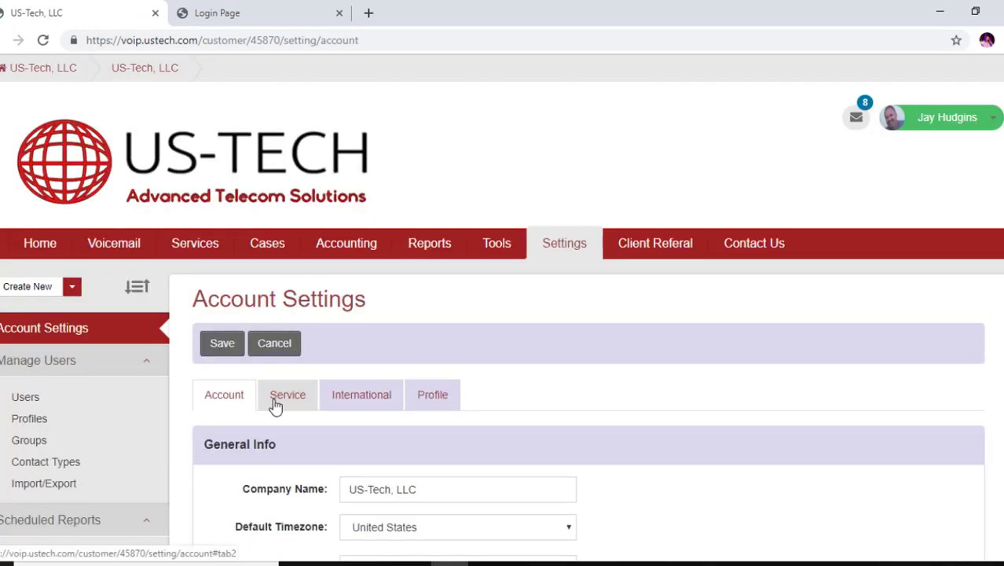
{"action": "left_click", "coordinate": [287, 395]}
{"action": "scroll", "coordinate": [929, 235], "scroll_direction": "down", "scroll_amount": 1}
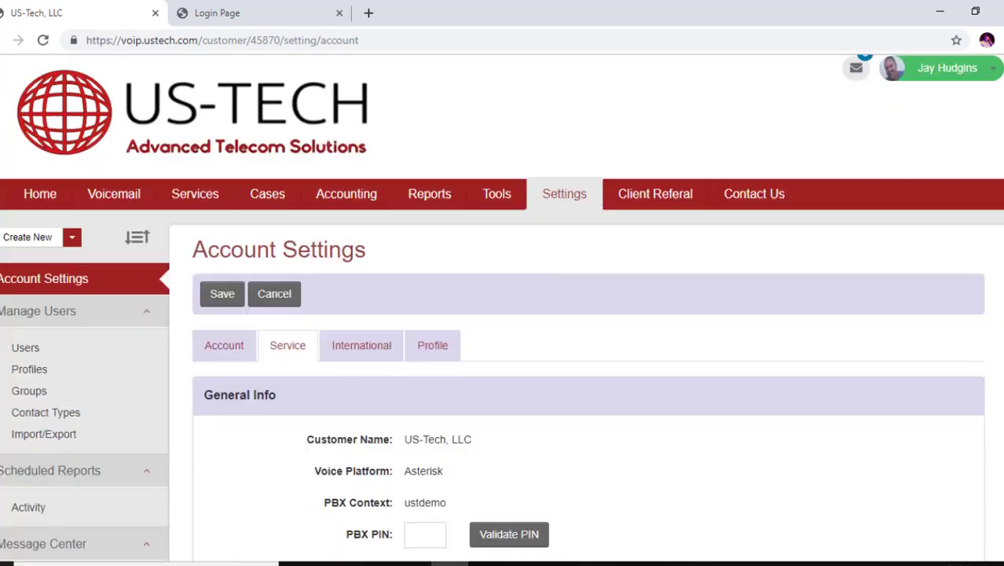
{"action": "scroll", "coordinate": [587, 306], "scroll_direction": "down", "scroll_amount": 10}
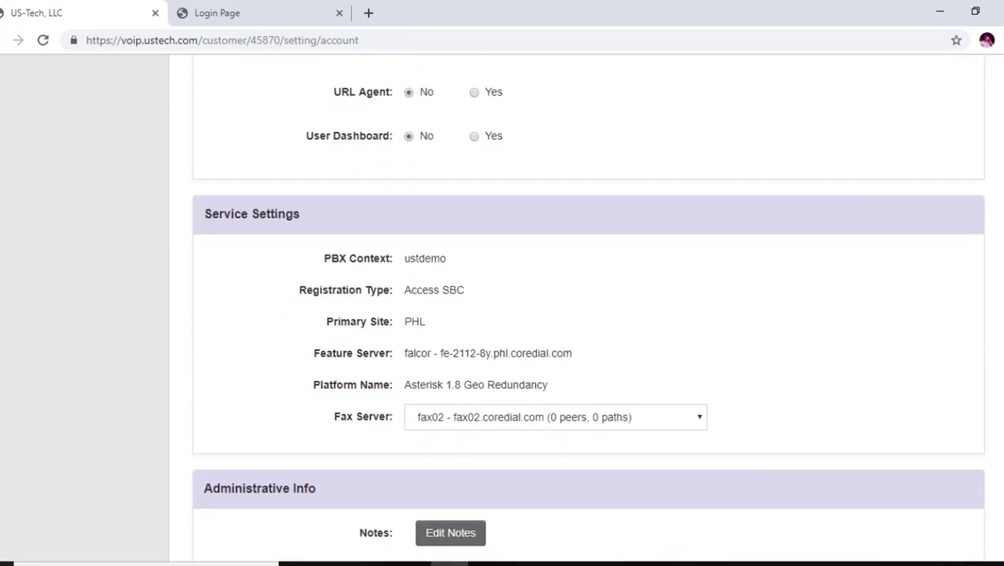
{"action": "scroll", "coordinate": [588, 310], "scroll_direction": "down", "scroll_amount": 2}
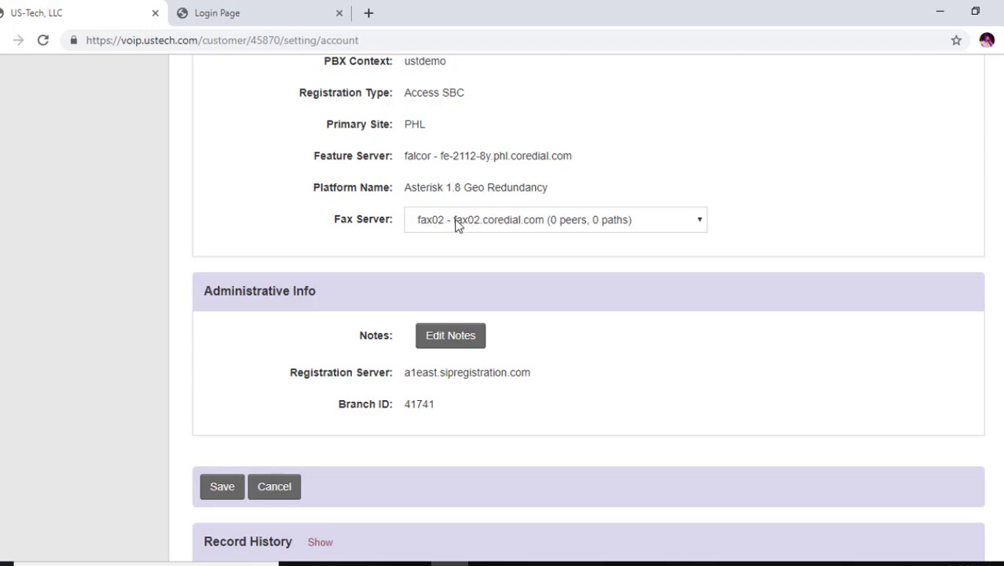
Check the available fax server options in the service settings, keeping the current selection
{"action": "left_click", "coordinate": [460, 223]}
{"action": "left_click", "coordinate": [460, 223]}
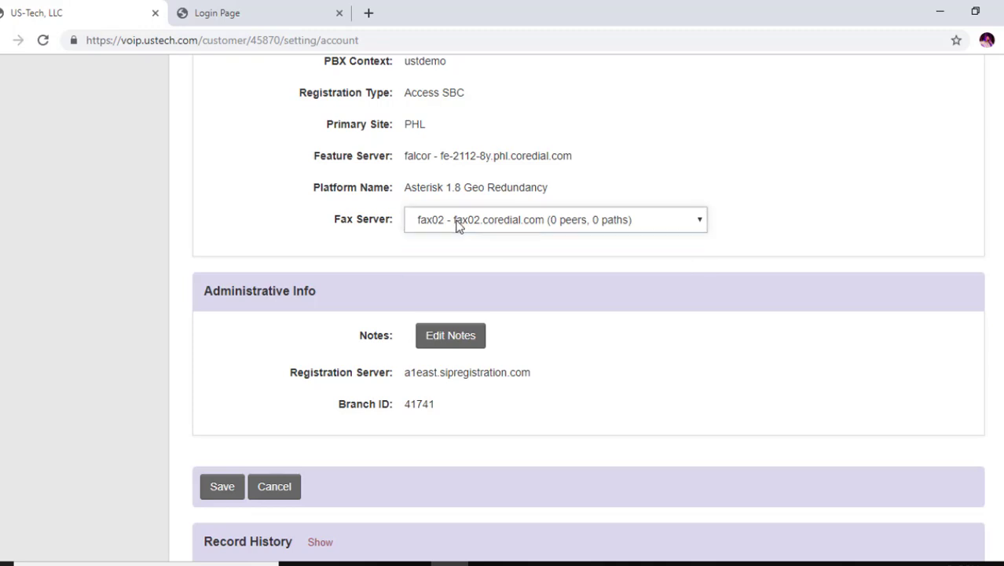
{"action": "left_click", "coordinate": [459, 223]}
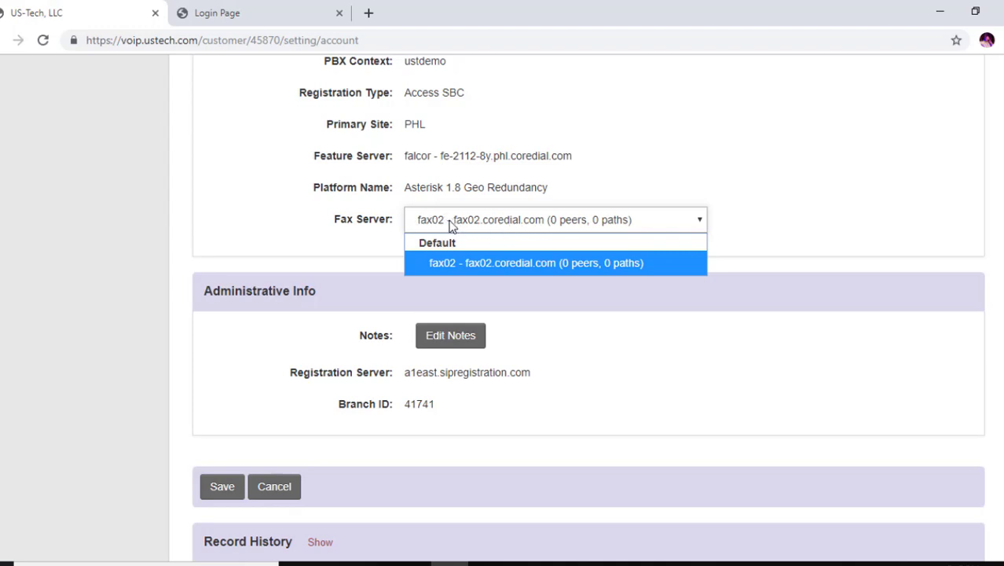
{"action": "left_click", "coordinate": [759, 244]}
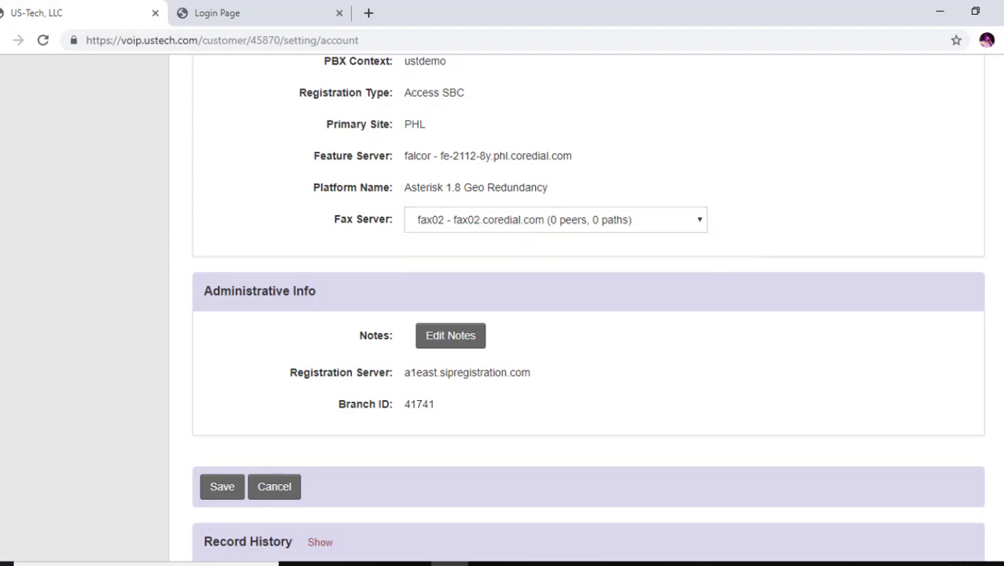
Return to the 401 Sip trunk's configuration in the services and copy its SIP registration hostname
{"action": "scroll", "coordinate": [588, 314], "scroll_direction": "up", "scroll_amount": 15}
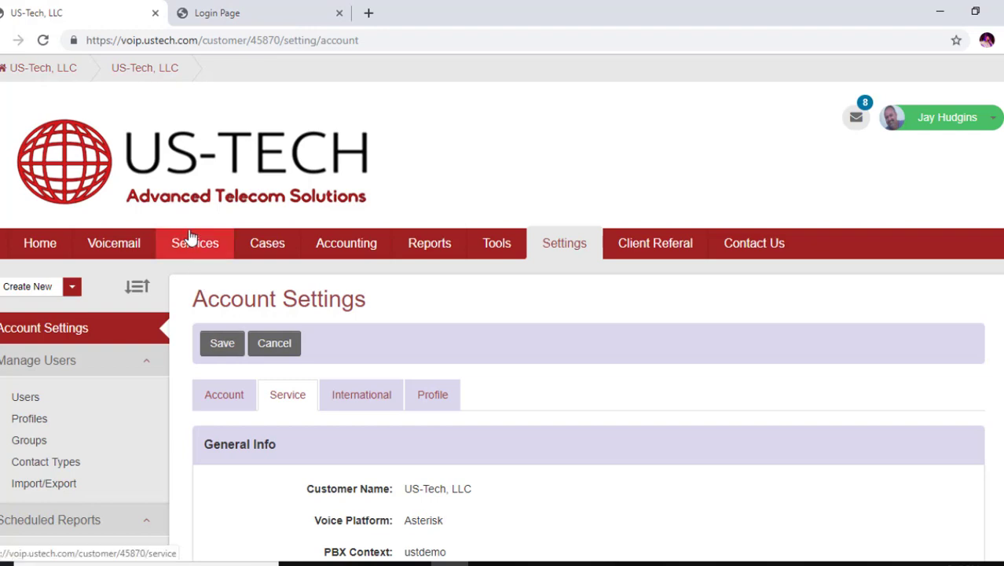
{"action": "left_click", "coordinate": [191, 244]}
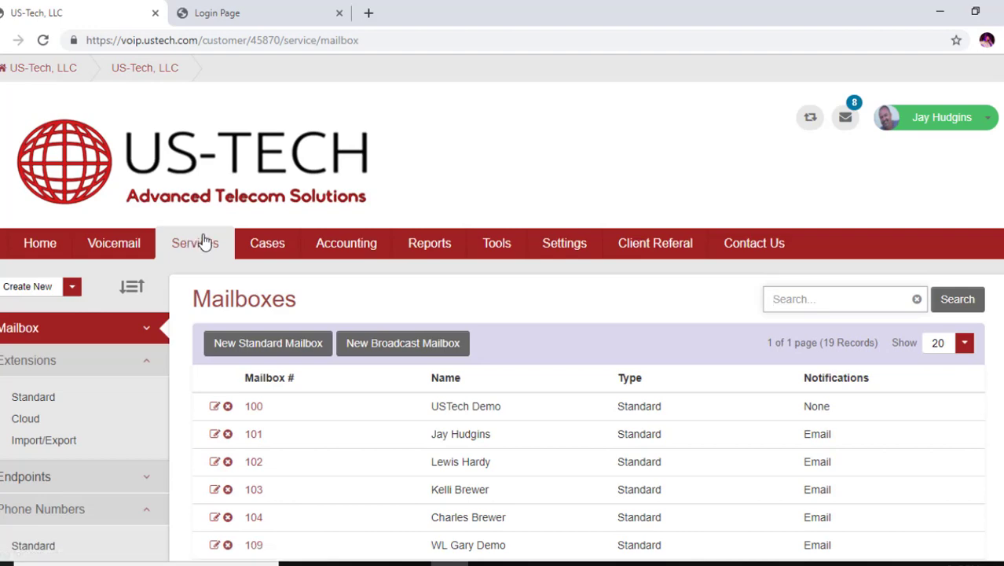
{"action": "scroll", "coordinate": [550, 315], "scroll_direction": "down", "scroll_amount": 6}
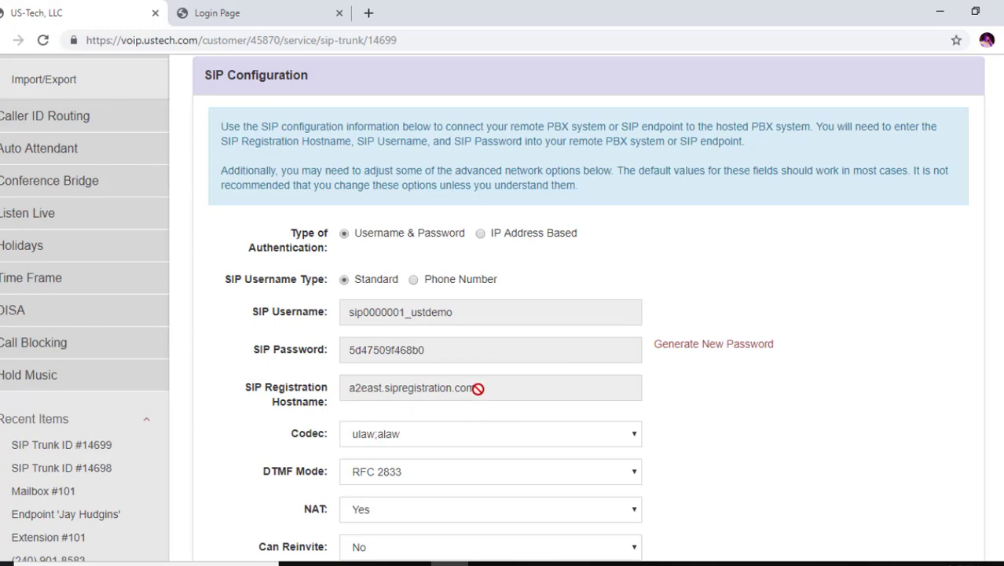
{"action": "left_click_drag", "start_coordinate": [478, 388], "coordinate": [330, 399]}
{"action": "key", "text": "ctrl+c"}
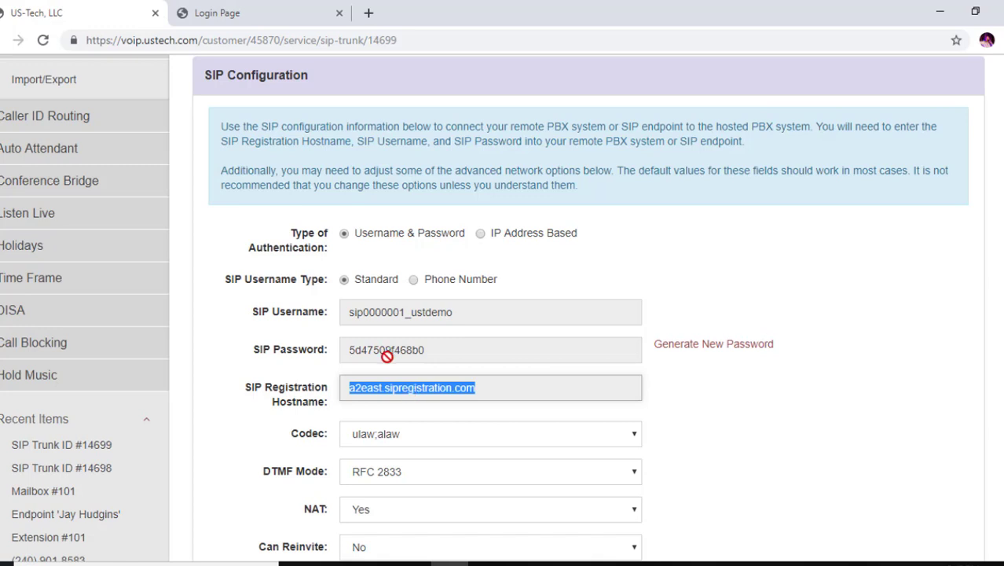
Switch to the Cisco Phone Adapter Configuration Utility and log in as admin with the account password
{"action": "left_click", "coordinate": [265, 19]}
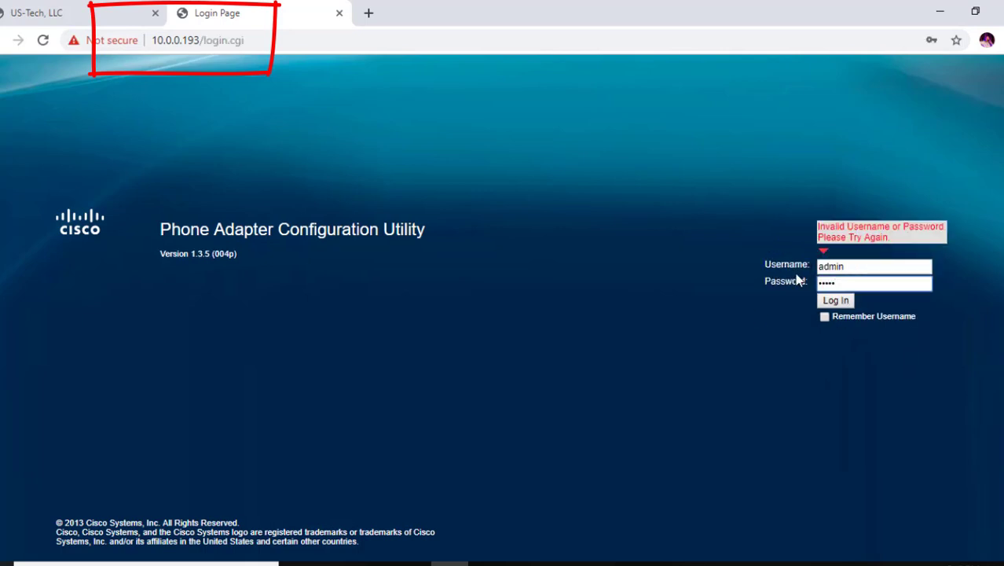
{"action": "left_click", "coordinate": [861, 281]}
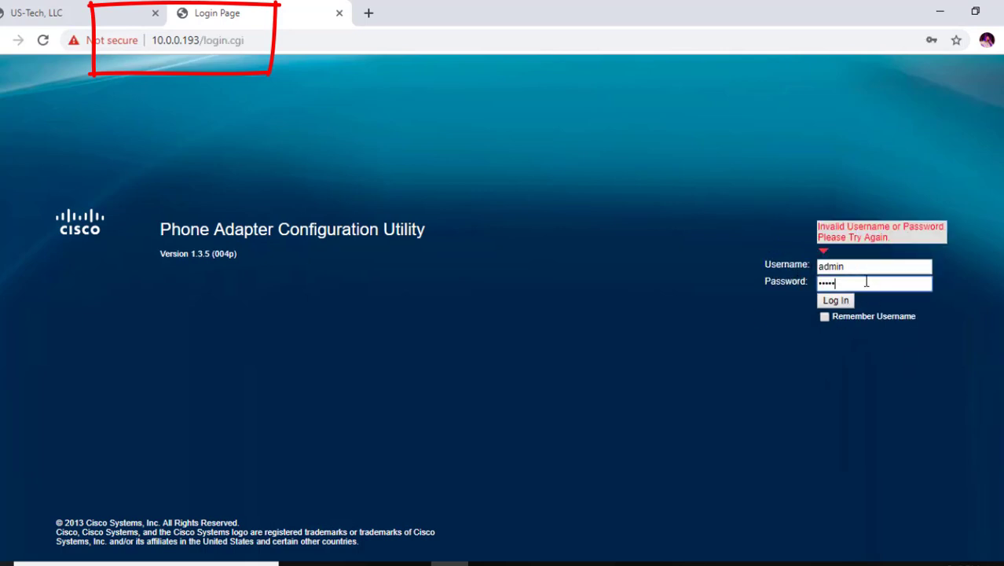
{"action": "left_click", "coordinate": [833, 301]}
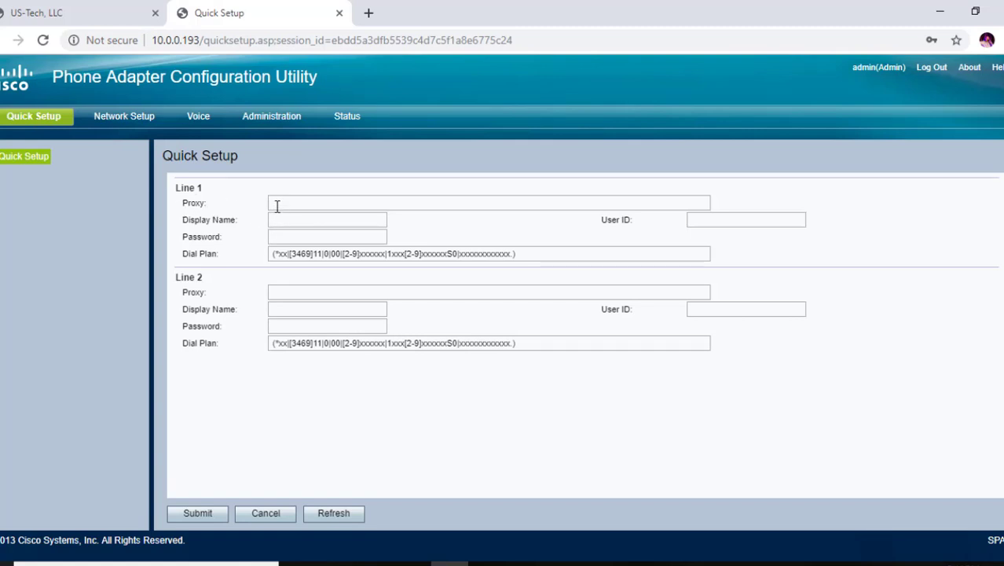
Set the Line 1 proxy in the adapter's quick setup to the trunk's registration hostname, a2east.sipregistration.com
{"action": "left_click", "coordinate": [98, 13]}
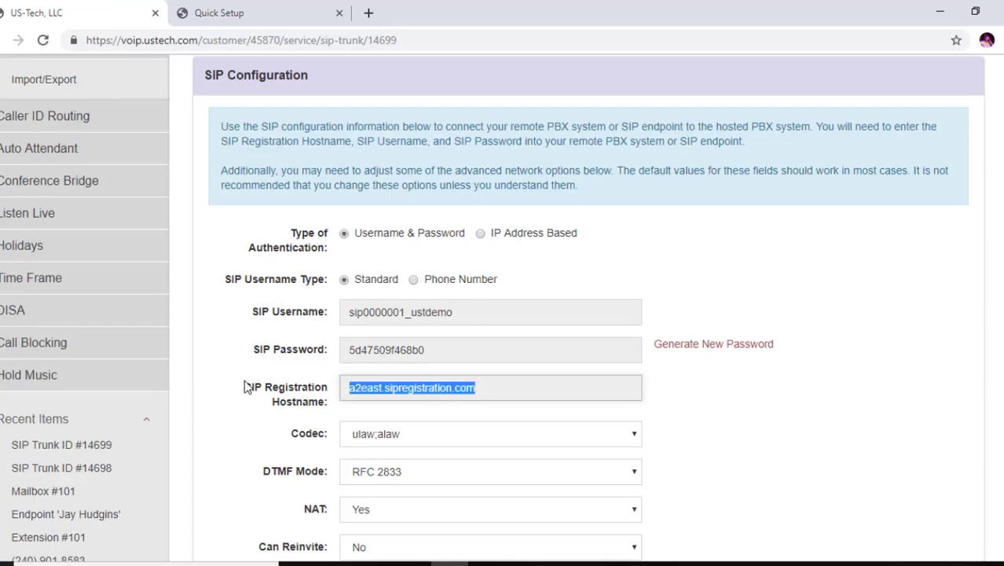
{"action": "left_click", "coordinate": [228, 15]}
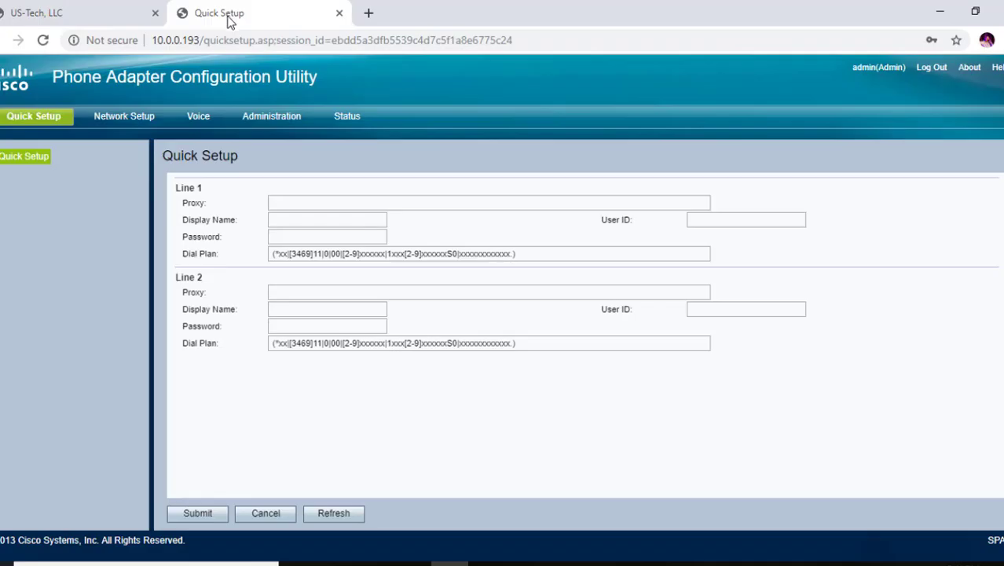
{"action": "left_click", "coordinate": [274, 203]}
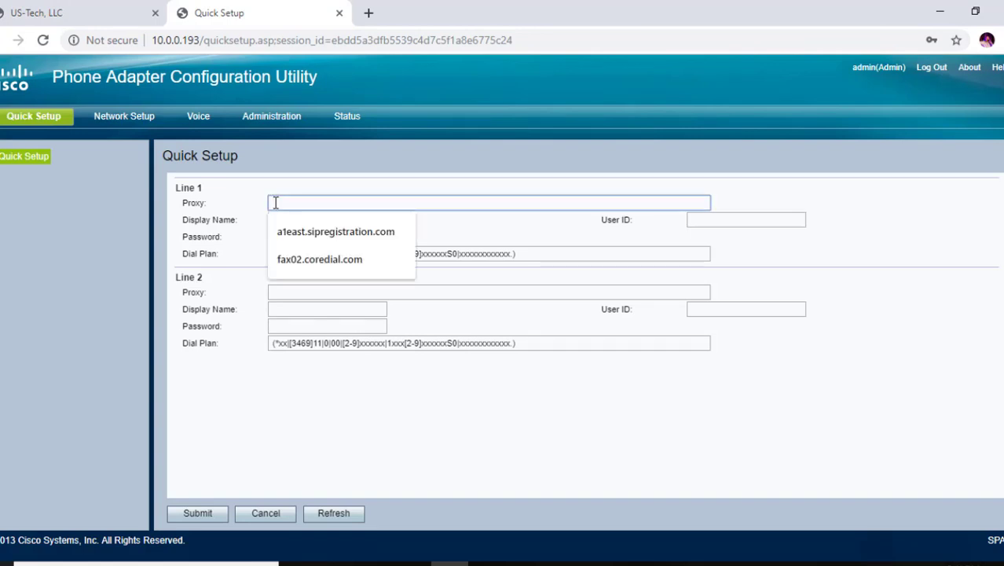
{"action": "key", "text": "ctrl+v"}
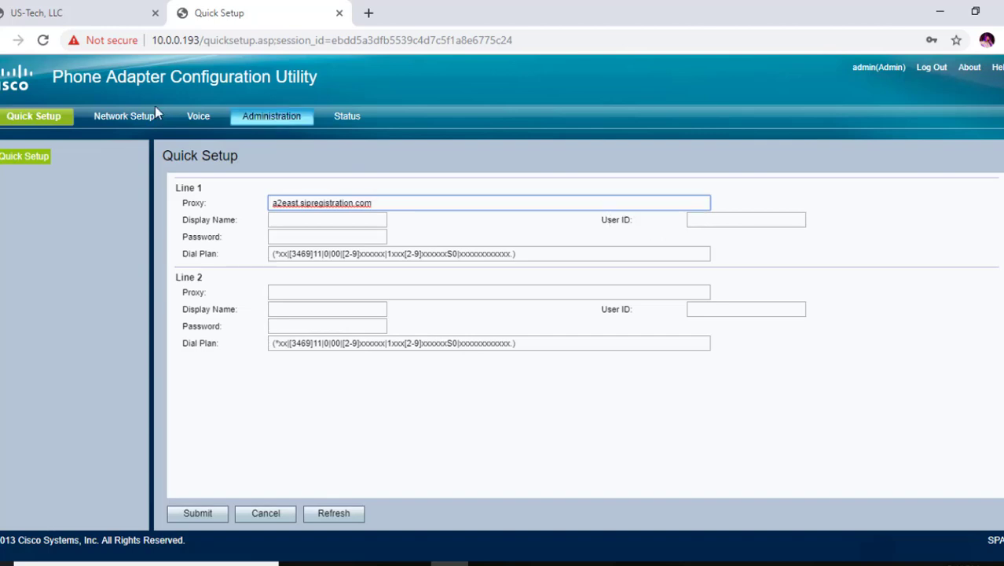
Copy the SIP username from the trunk's SIP configuration into the adapter's Line 1 User ID
{"action": "left_click", "coordinate": [118, 15]}
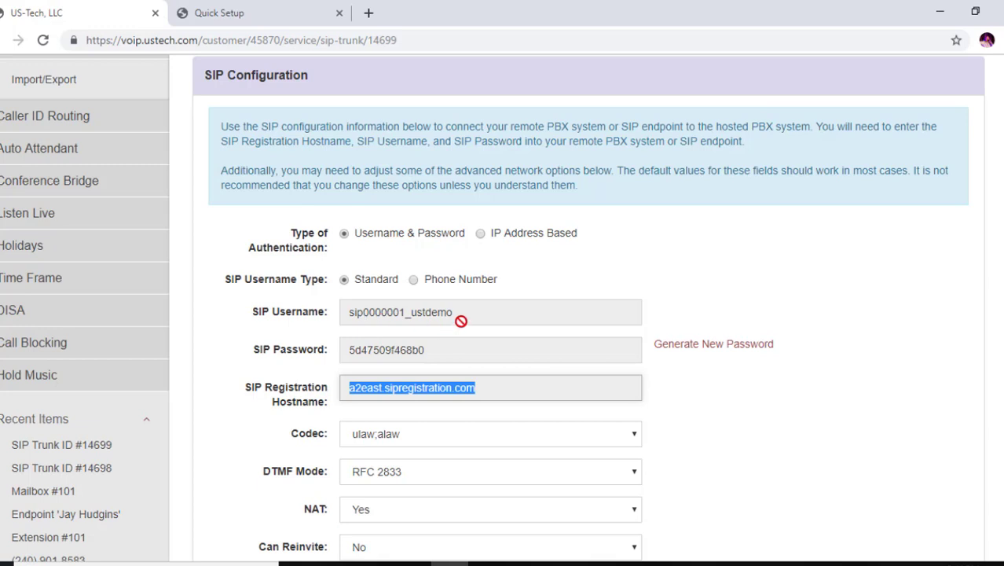
{"action": "left_click_drag", "start_coordinate": [457, 312], "coordinate": [330, 323]}
{"action": "key", "text": "ctrl+c"}
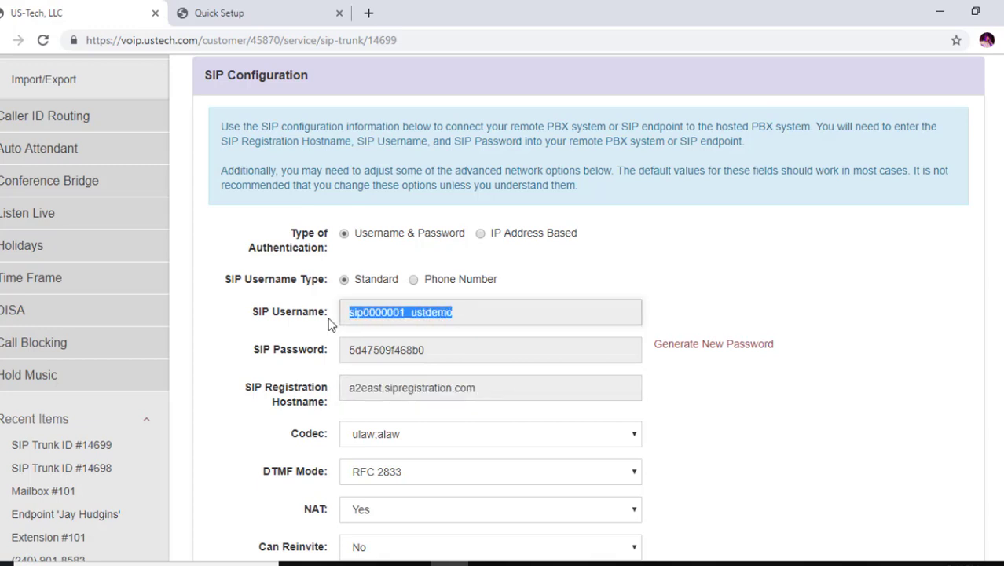
{"action": "left_click", "coordinate": [276, 10]}
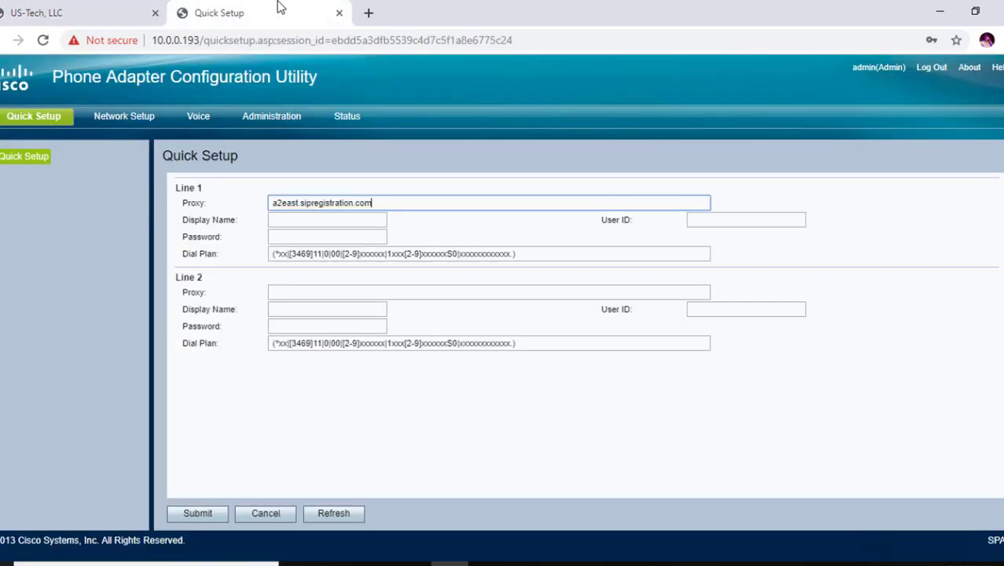
{"action": "left_click", "coordinate": [694, 221]}
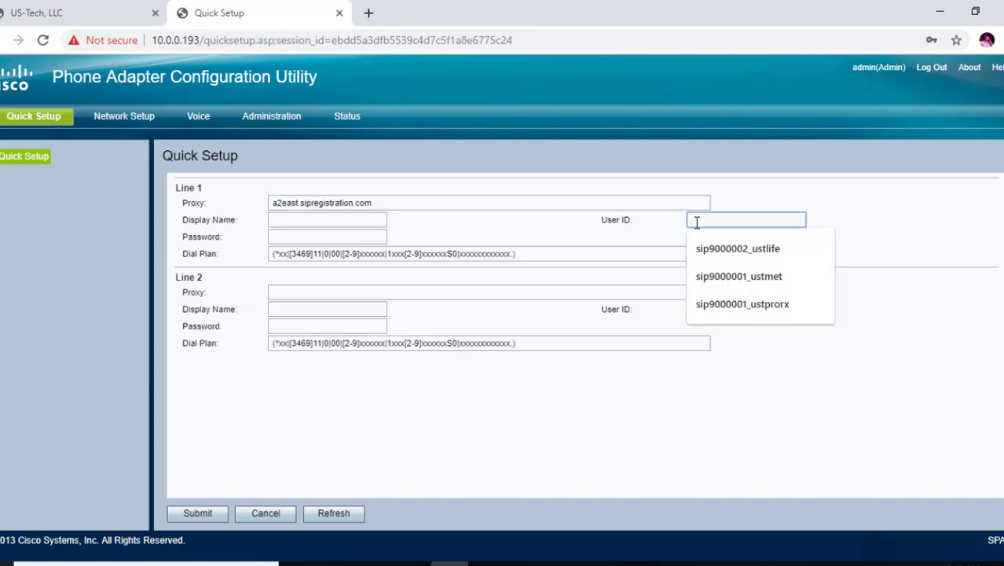
{"action": "key", "text": "ctrl+v"}
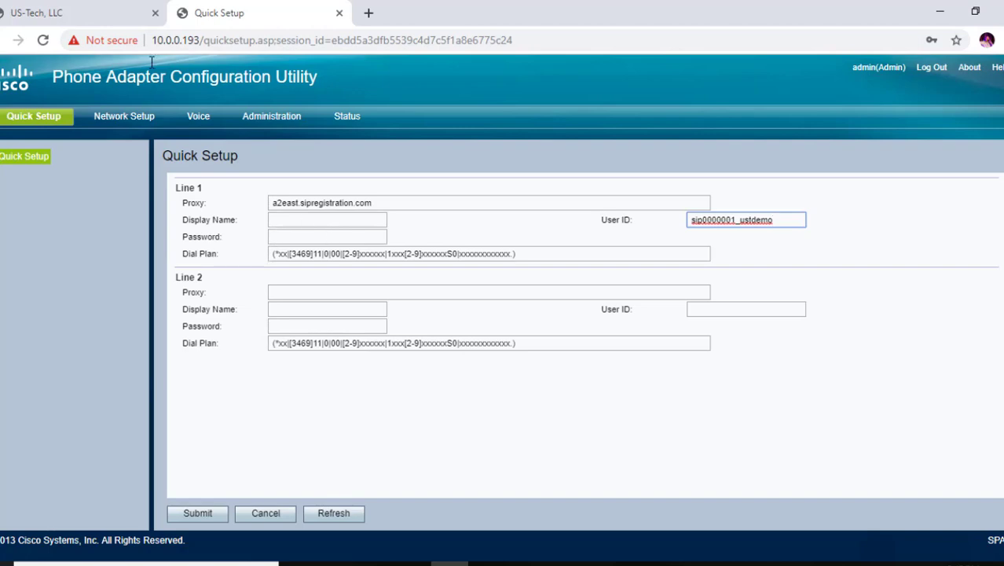
Copy the SIP password from the trunk's SIP configuration into the adapter's Line 1 password
{"action": "left_click", "coordinate": [87, 13]}
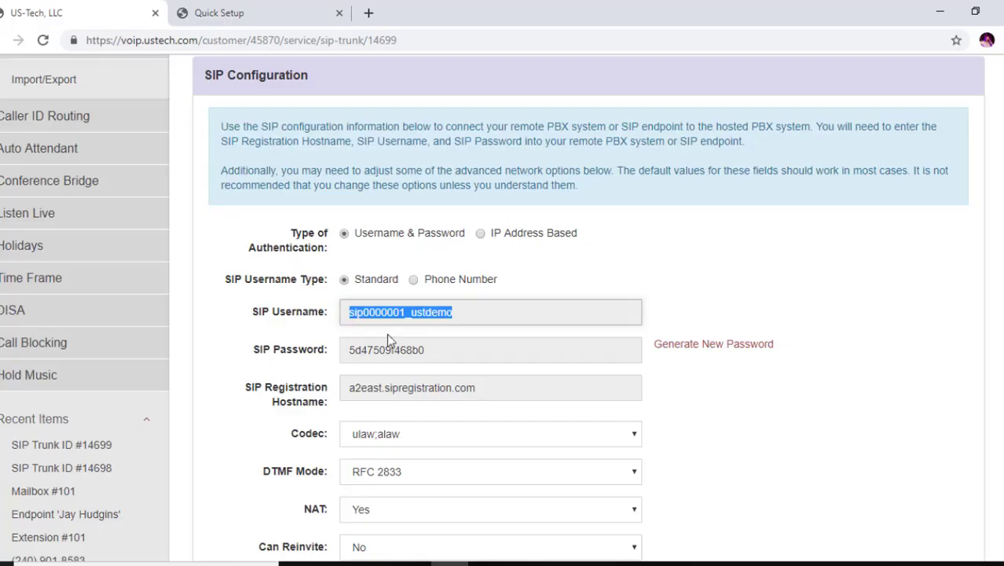
{"action": "left_click_drag", "start_coordinate": [434, 352], "coordinate": [328, 360]}
{"action": "key", "text": "ctrl+c"}
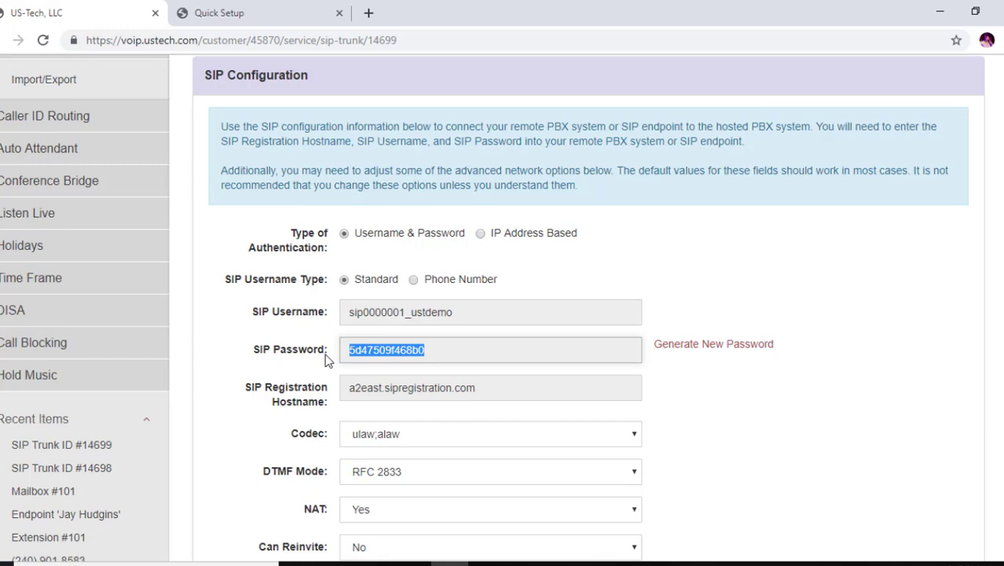
{"action": "left_click", "coordinate": [256, 14]}
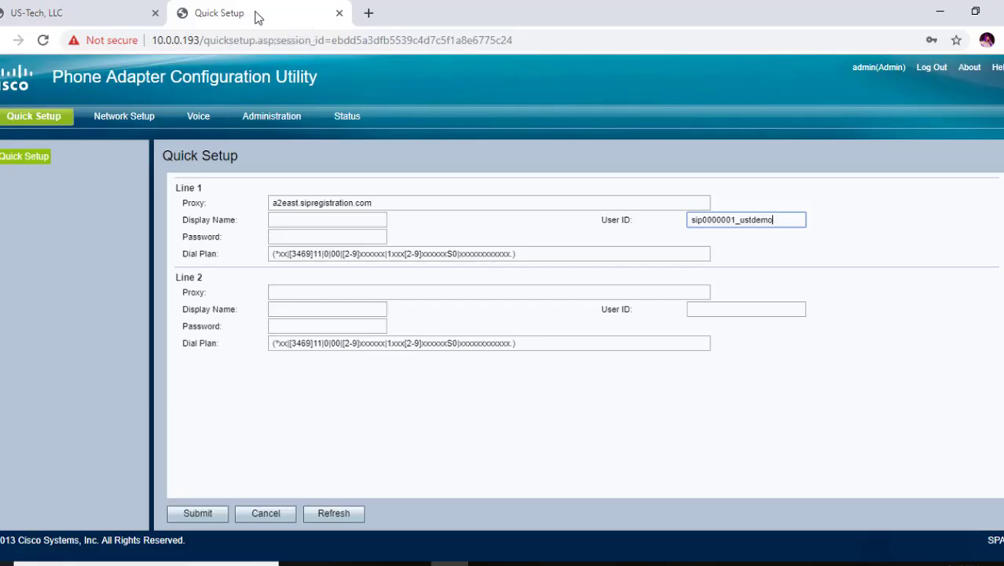
{"action": "left_click", "coordinate": [274, 237]}
{"action": "key", "text": "ctrl+v"}
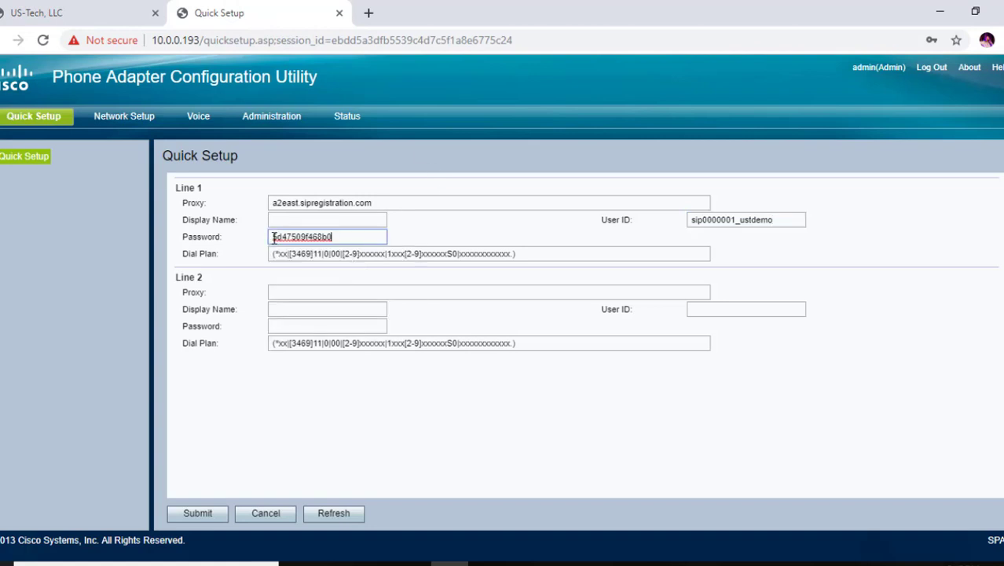
Set the Line 1 display name to Fax and submit the quick setup settings
{"action": "left_click", "coordinate": [275, 220]}
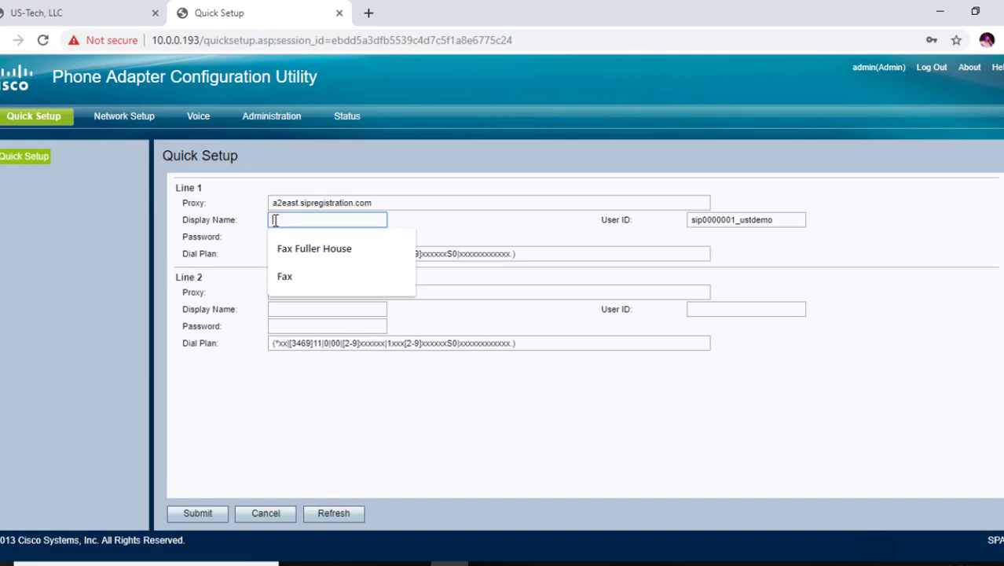
{"action": "type", "text": "Fax"}
{"action": "left_click", "coordinate": [192, 513]}
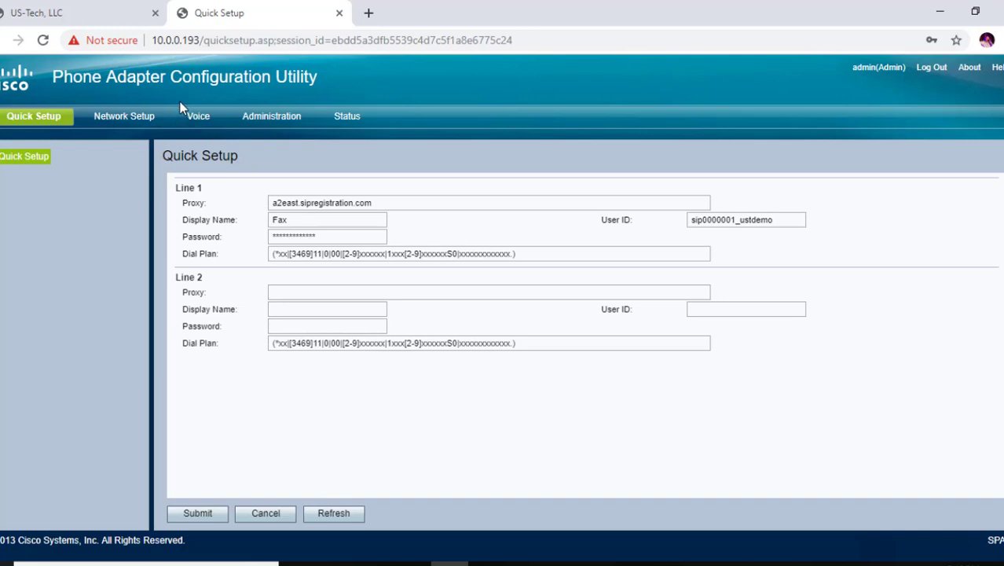
Check the adapter's internet status and the SIP peer status of the trunk in the US-Tech portal
{"action": "left_click", "coordinate": [347, 118]}
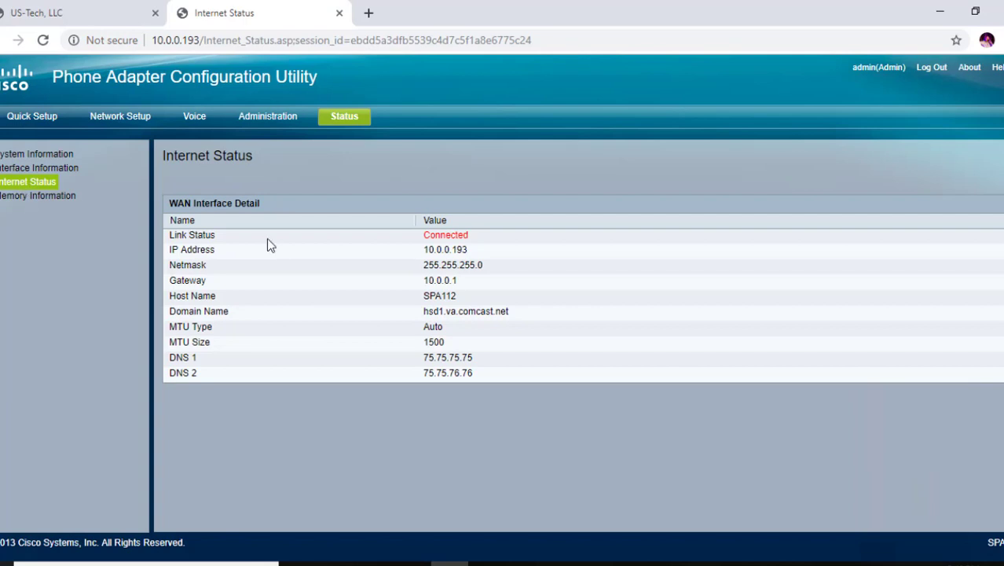
{"action": "left_click", "coordinate": [61, 16]}
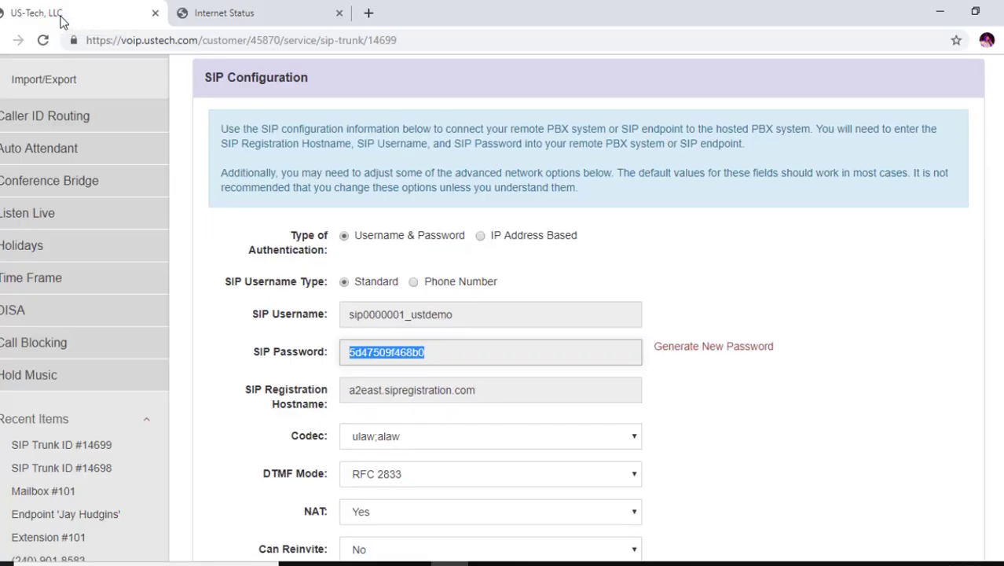
{"action": "scroll", "coordinate": [998, 284], "scroll_direction": "up", "scroll_amount": 2}
{"action": "scroll", "coordinate": [997, 284], "scroll_direction": "up", "scroll_amount": 5}
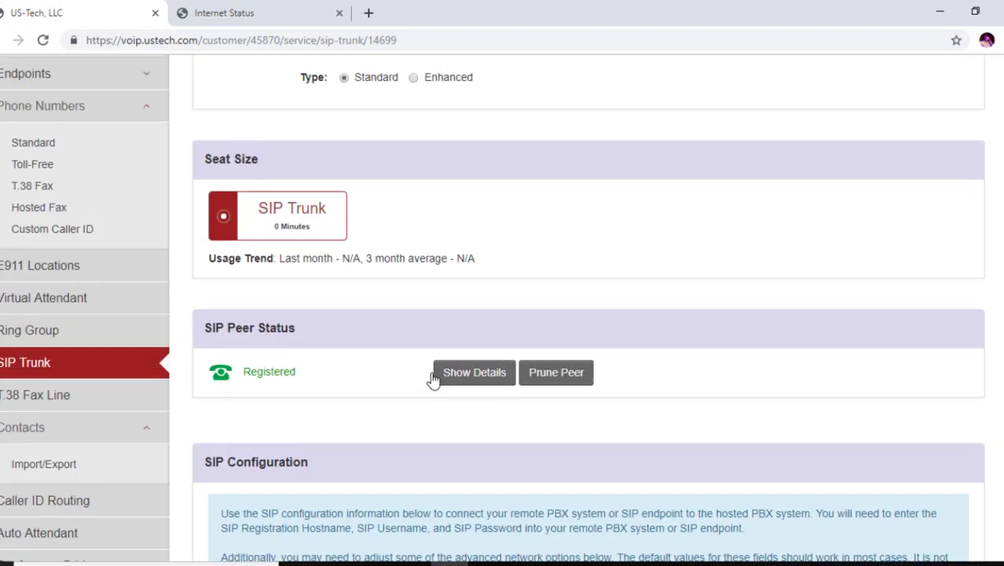